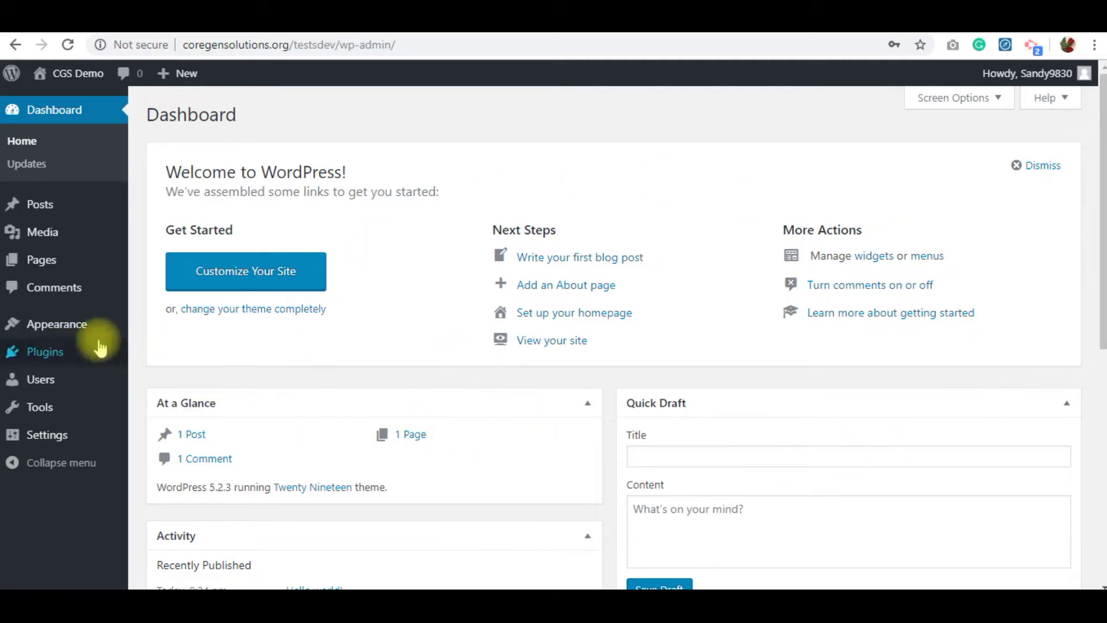
Search the new themes catalogue for "CGS", and install and activate the CGS Fashion Trend theme
mouse_move(60, 320)
left_click(166, 329)
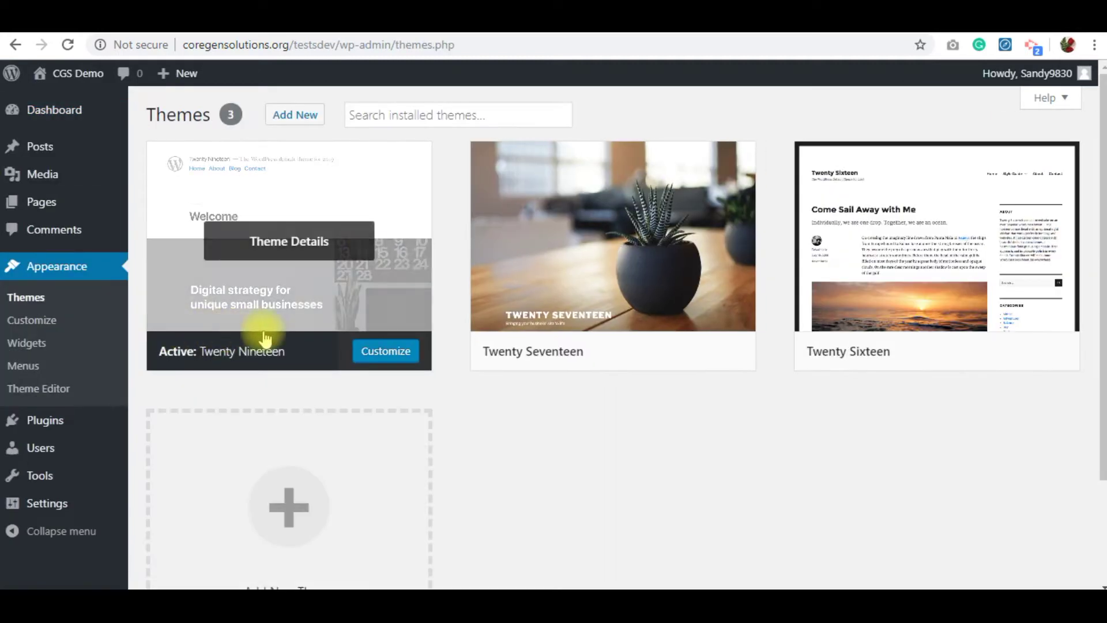
left_click(304, 118)
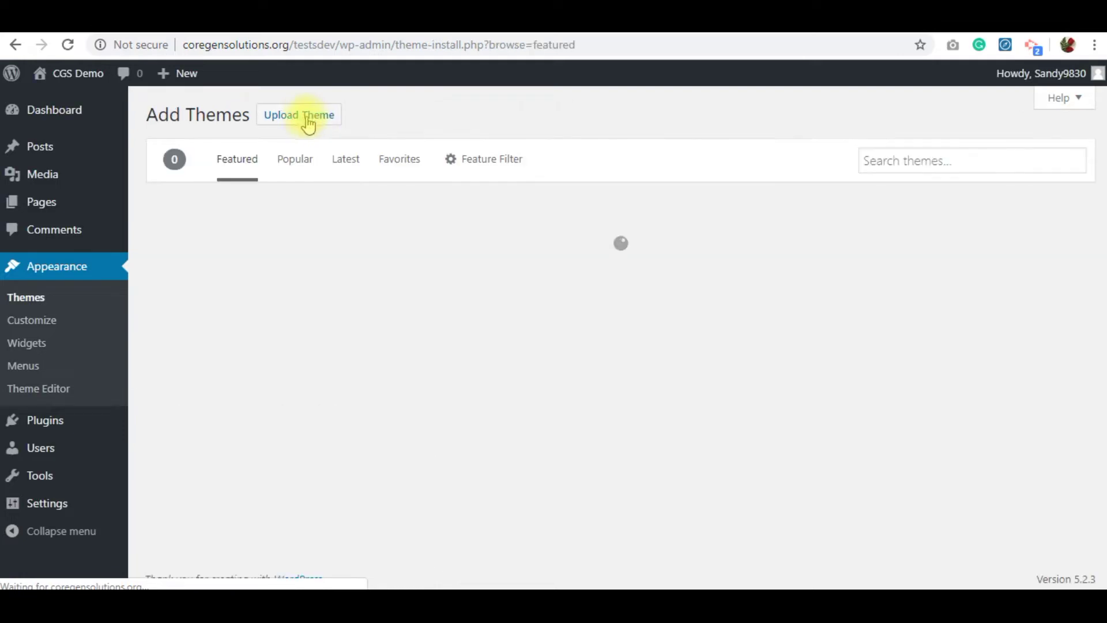
left_click(903, 166)
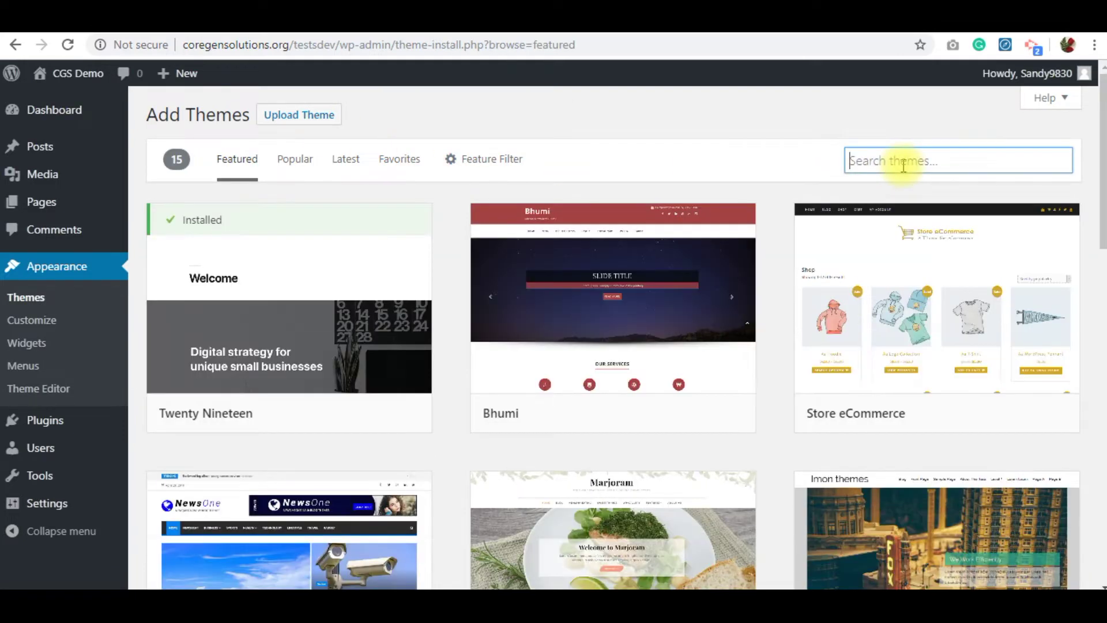
type("CGS")
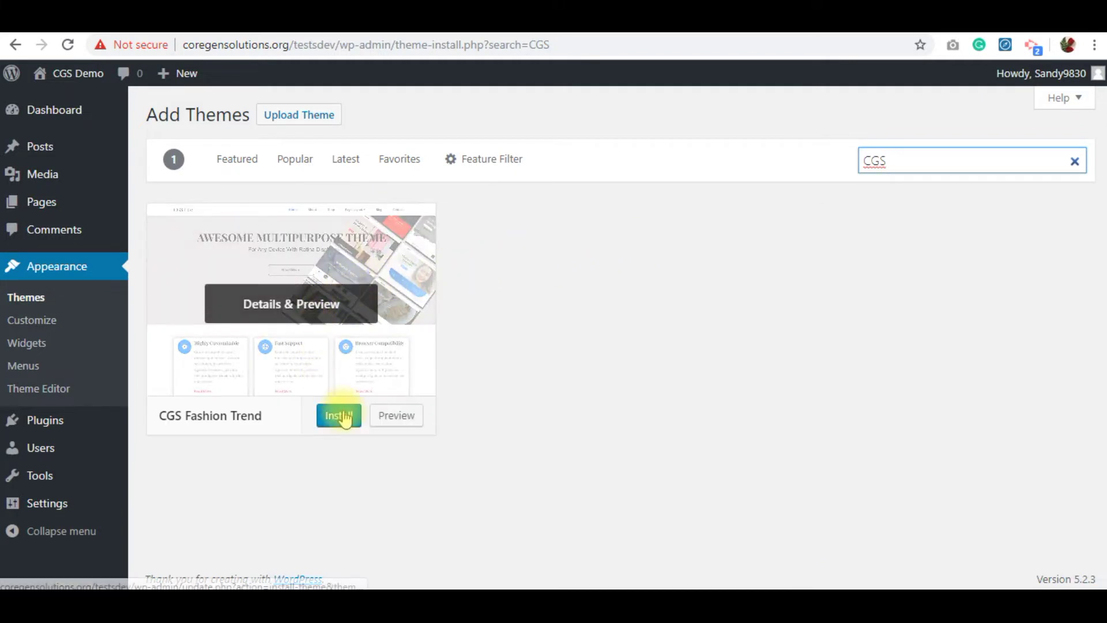
left_click(344, 416)
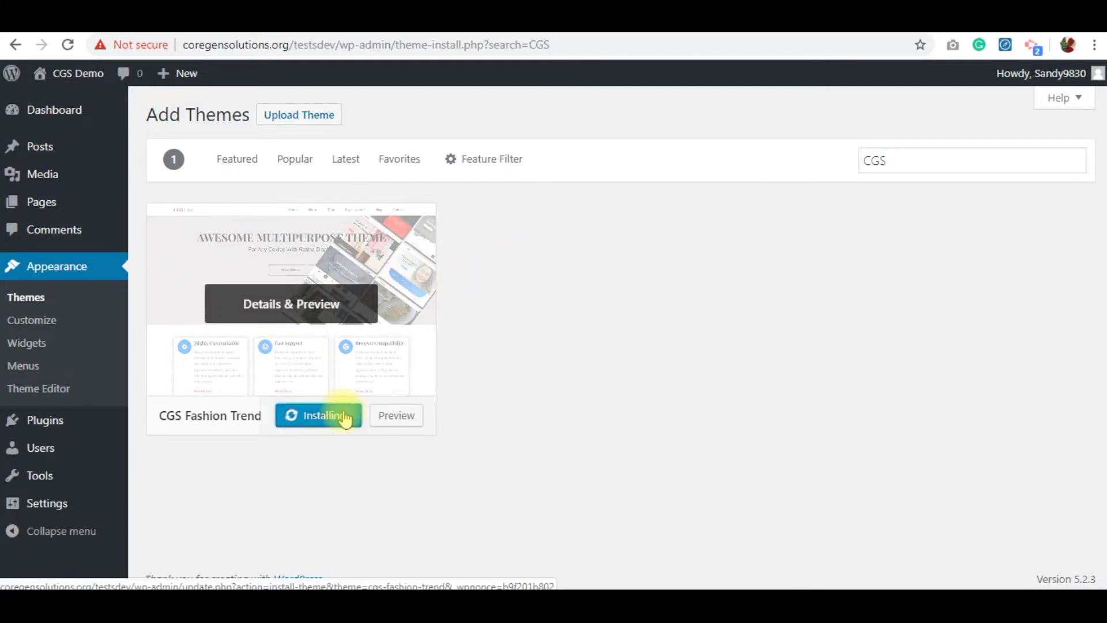
left_click(317, 416)
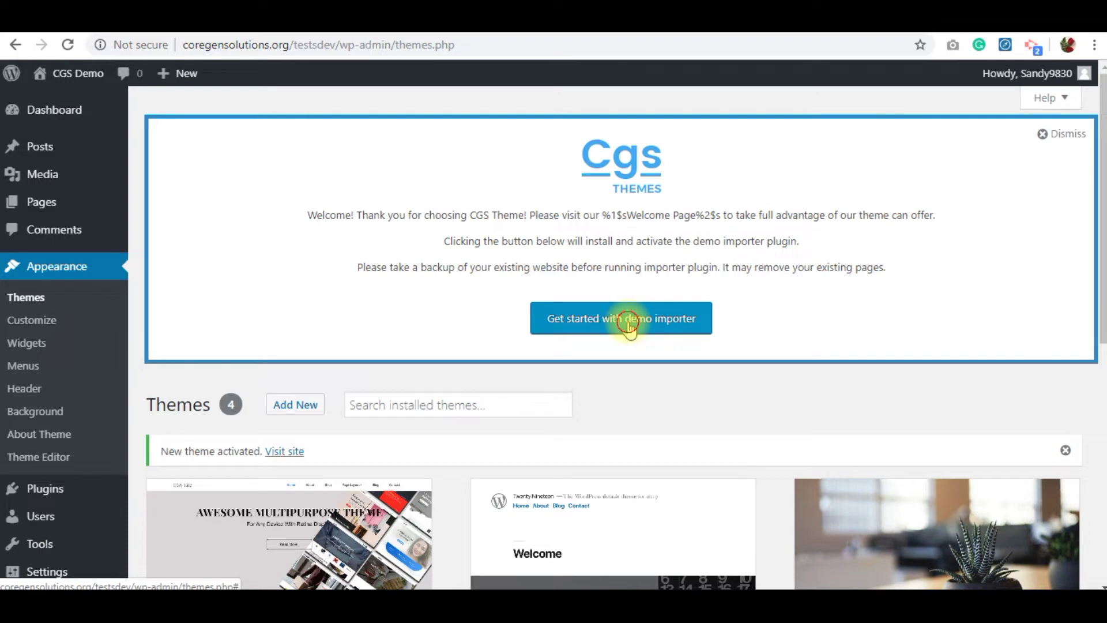
Install the theme's demo importer plugin and browse the available CGS Lite Elementor demos
left_click(629, 320)
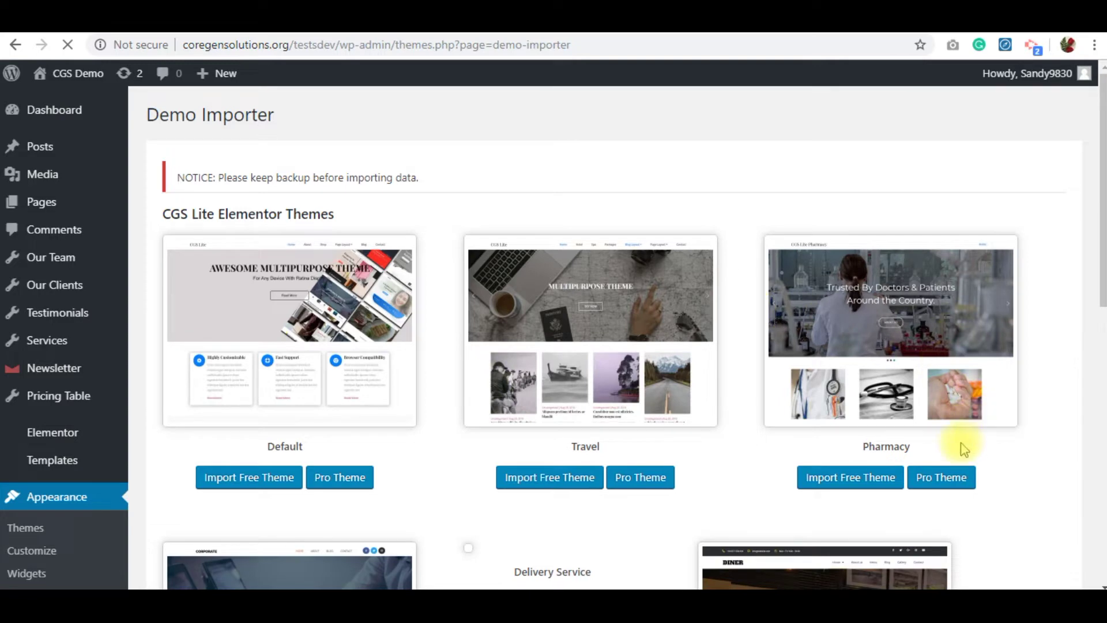
scroll(964, 445, "down", 3)
scroll(641, 320, "up", 3)
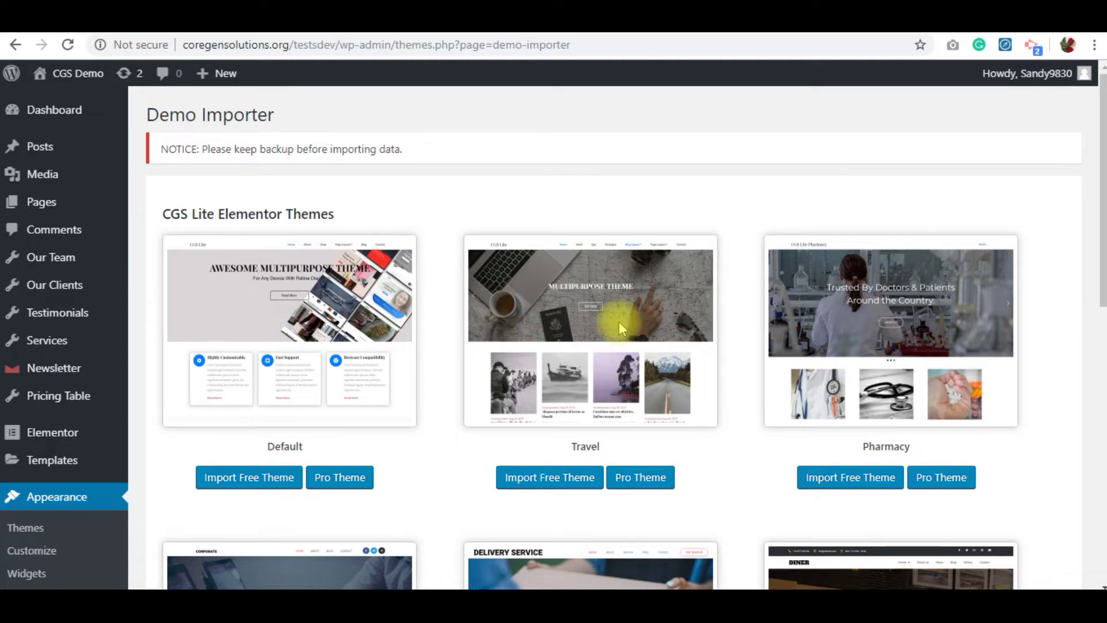
scroll(741, 423, "down", 2)
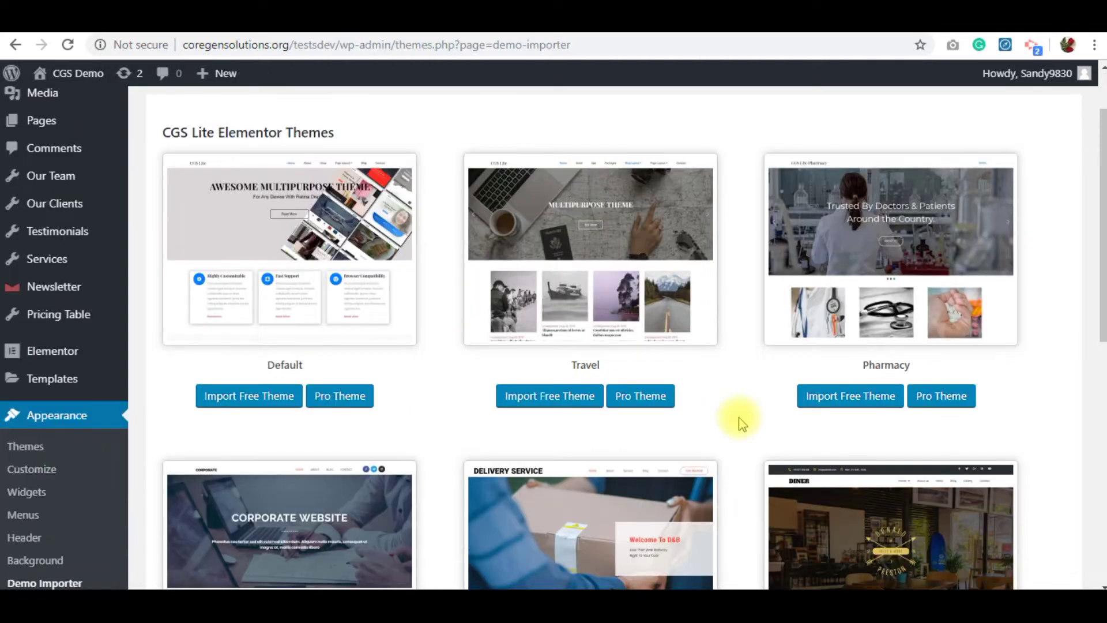
scroll(741, 424, "down", 1)
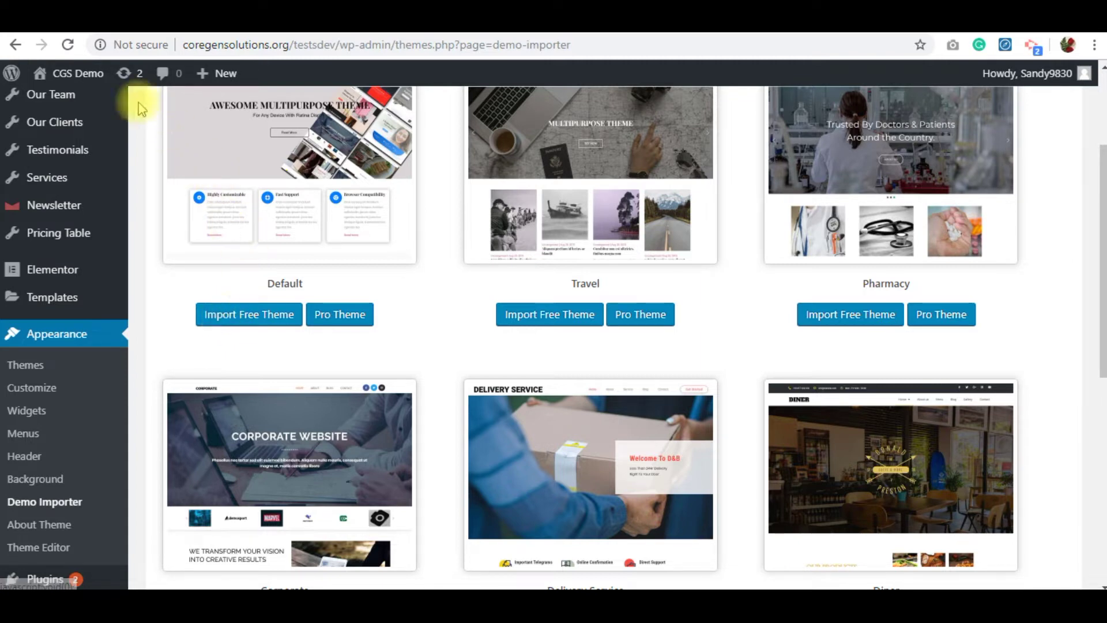
Open the live site in a new tab and look over its front page before importing a demo
right_click(57, 97)
left_click(104, 113)
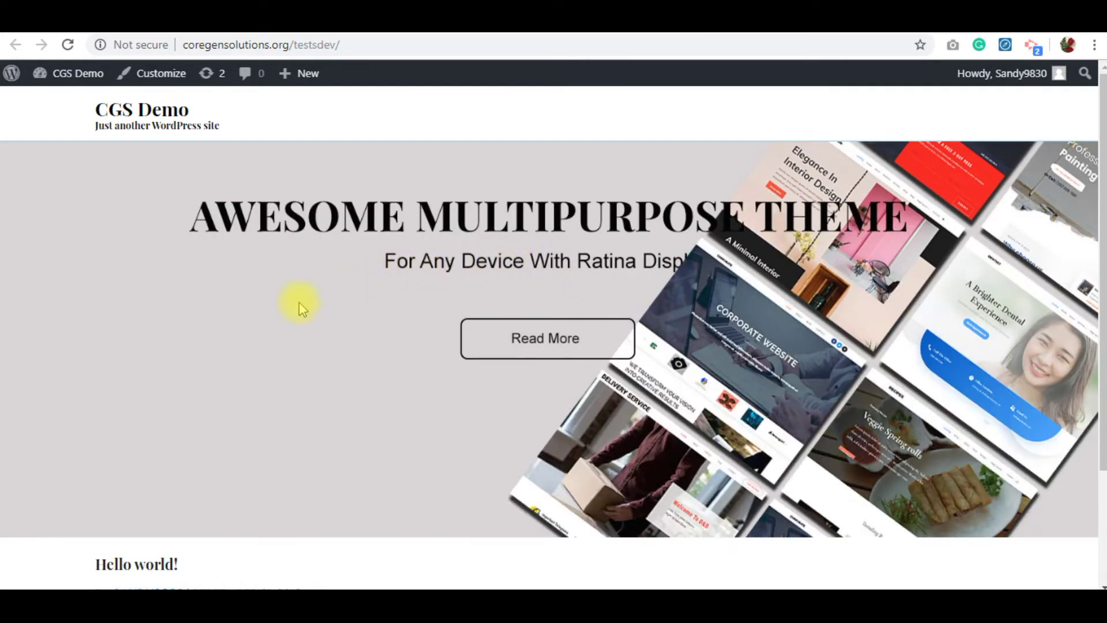
scroll(339, 356, "down", 3)
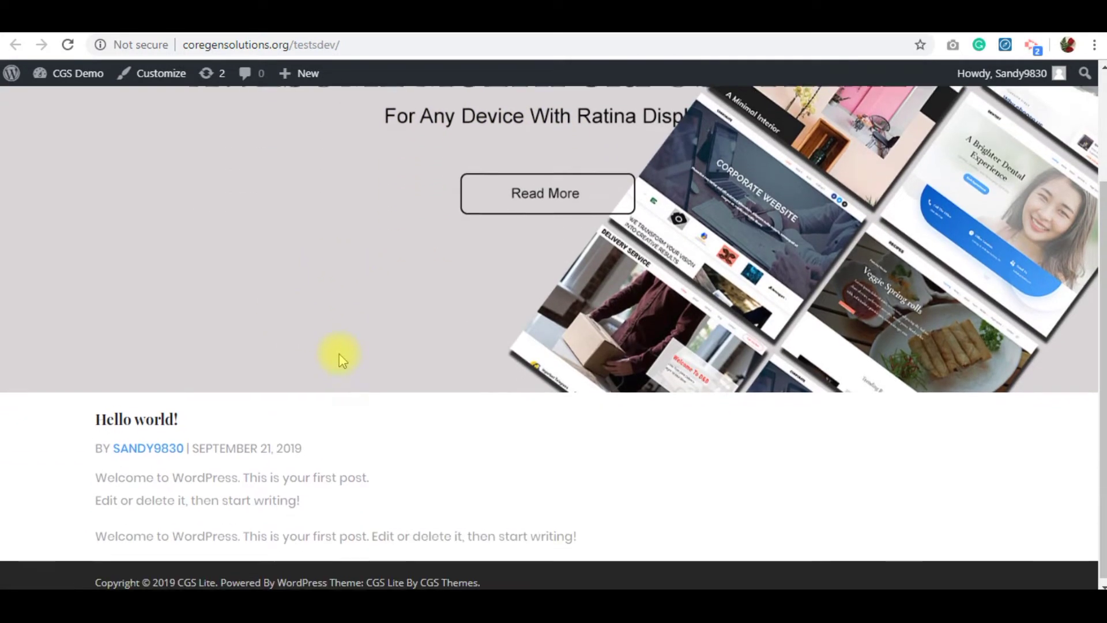
scroll(340, 351, "up", 3)
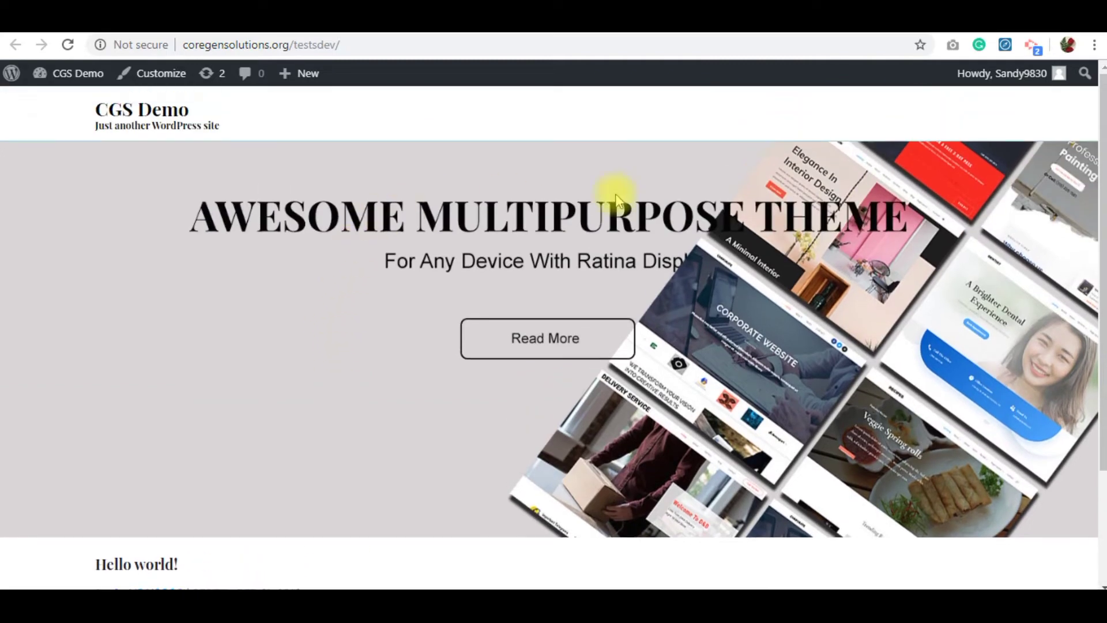
scroll(615, 362, "down", 3)
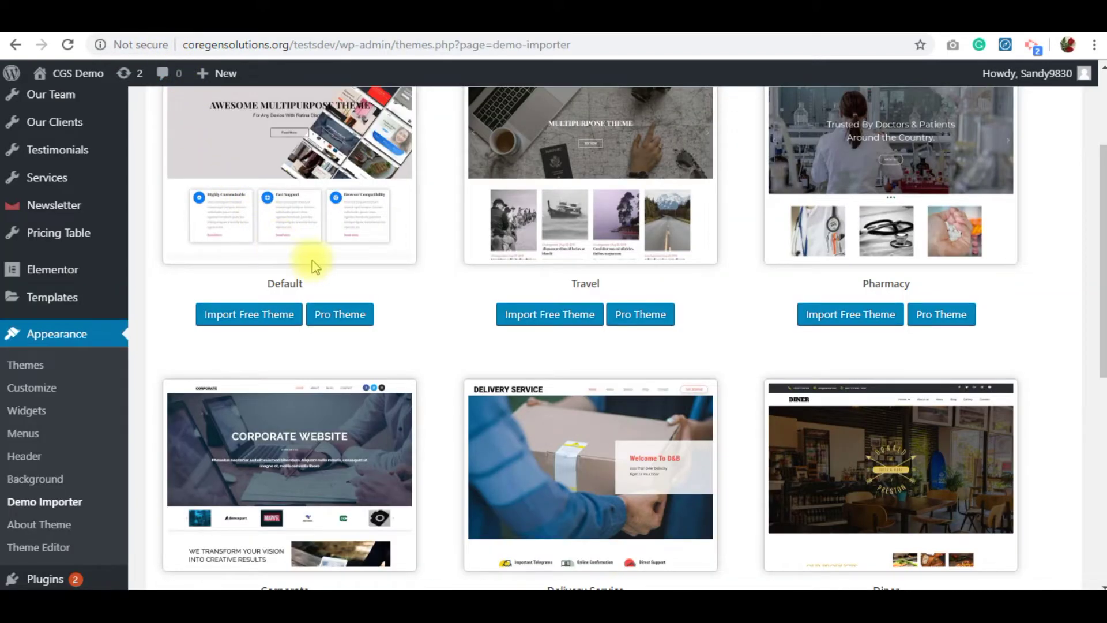
Import the free Corporate demo theme from the demo importer, accepting the replacement of the previous theme data
scroll(320, 266, "up", 2)
scroll(346, 260, "down", 6)
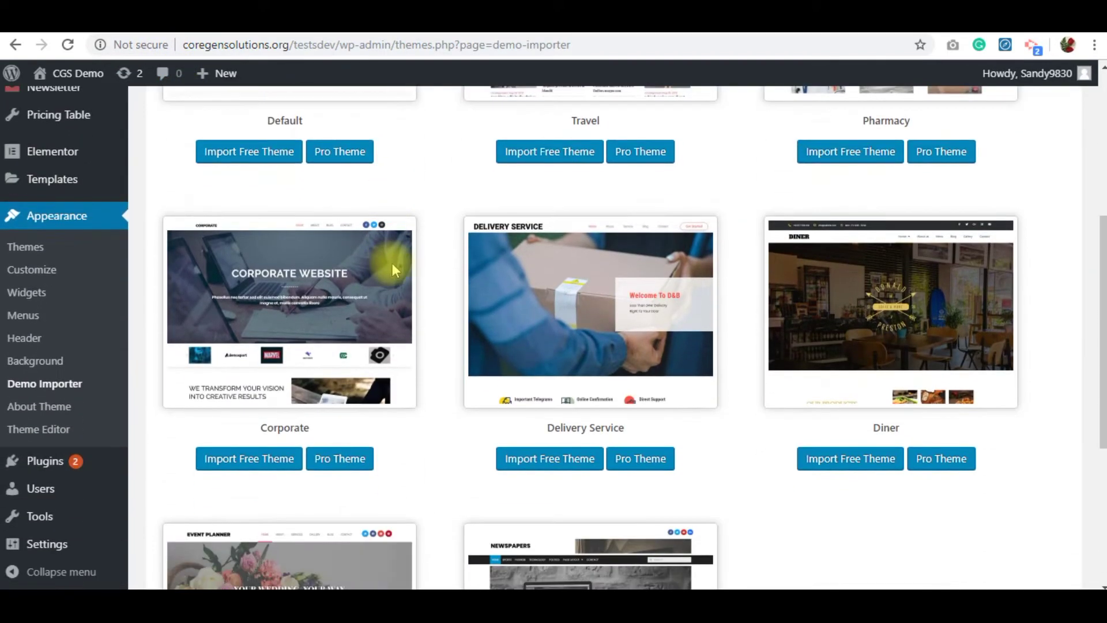
scroll(443, 270, "down", 1)
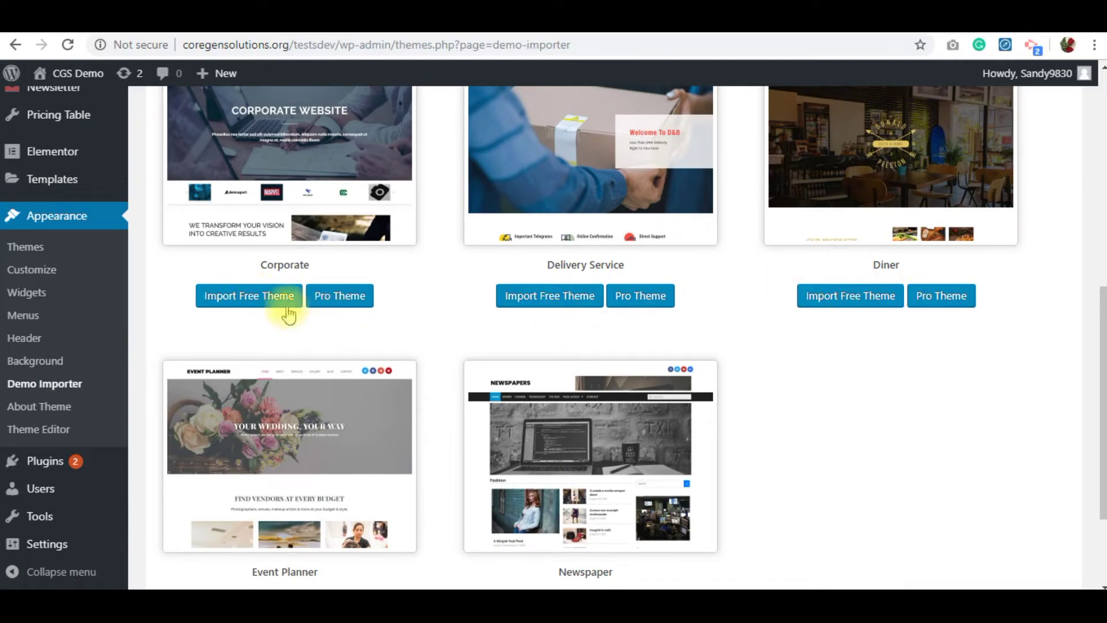
left_click(251, 298)
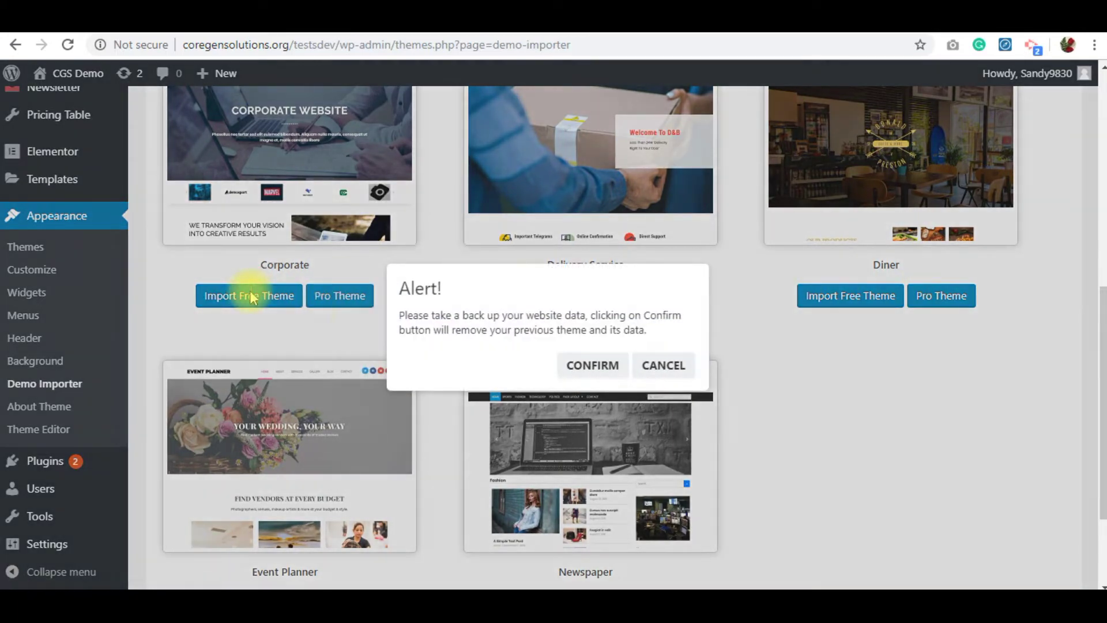
left_click(584, 365)
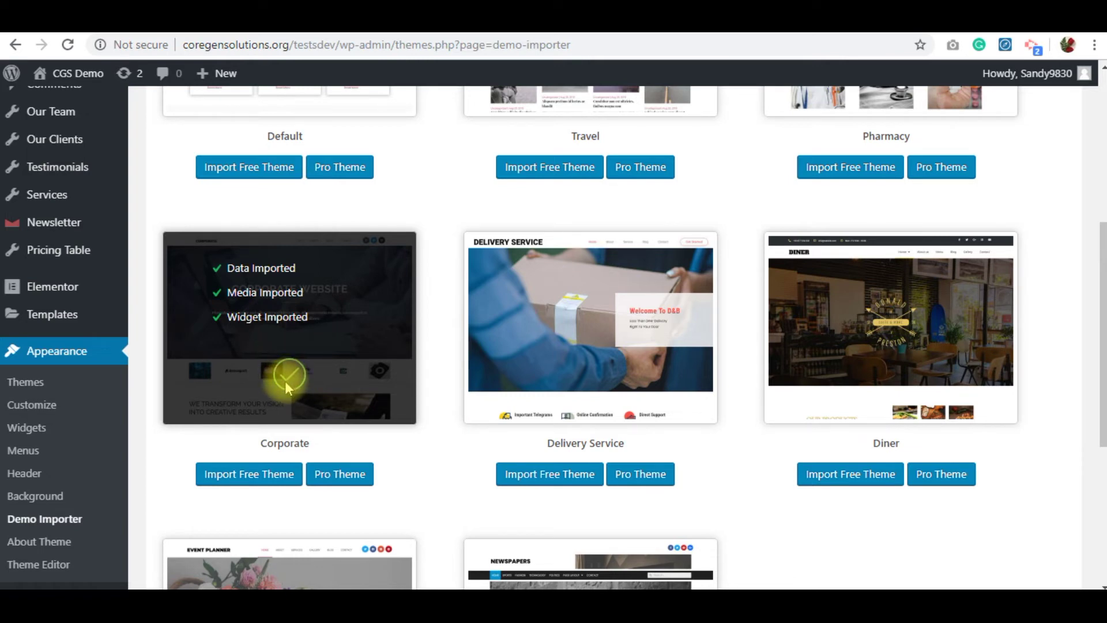
Open the live site in a new tab and review the imported Corporate home page down to the footer
mouse_move(75, 73)
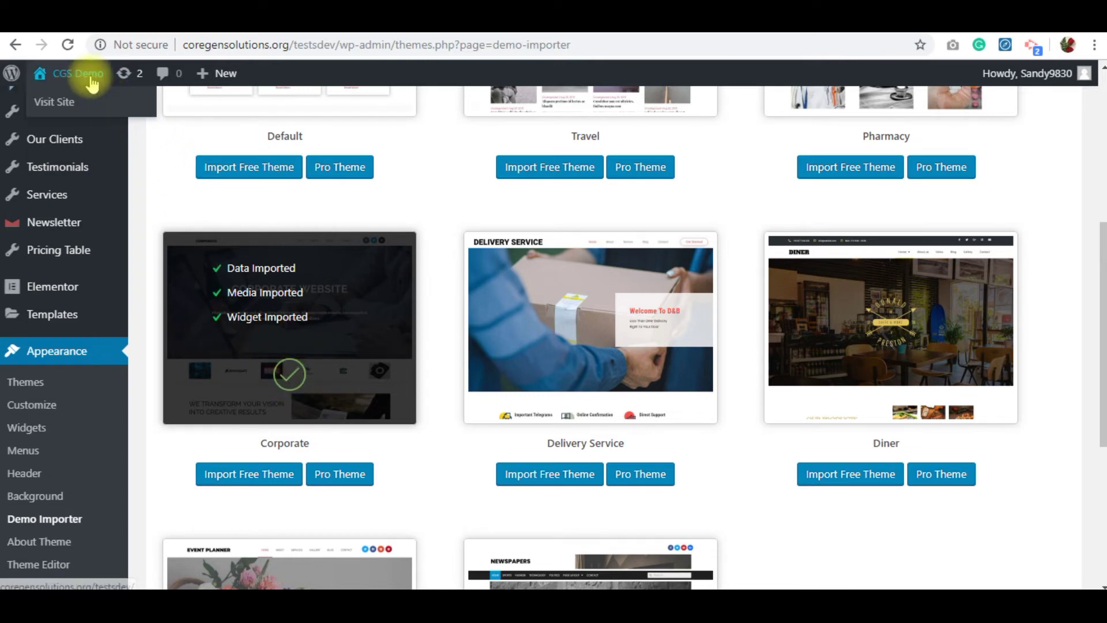
right_click(69, 103)
left_click(75, 111)
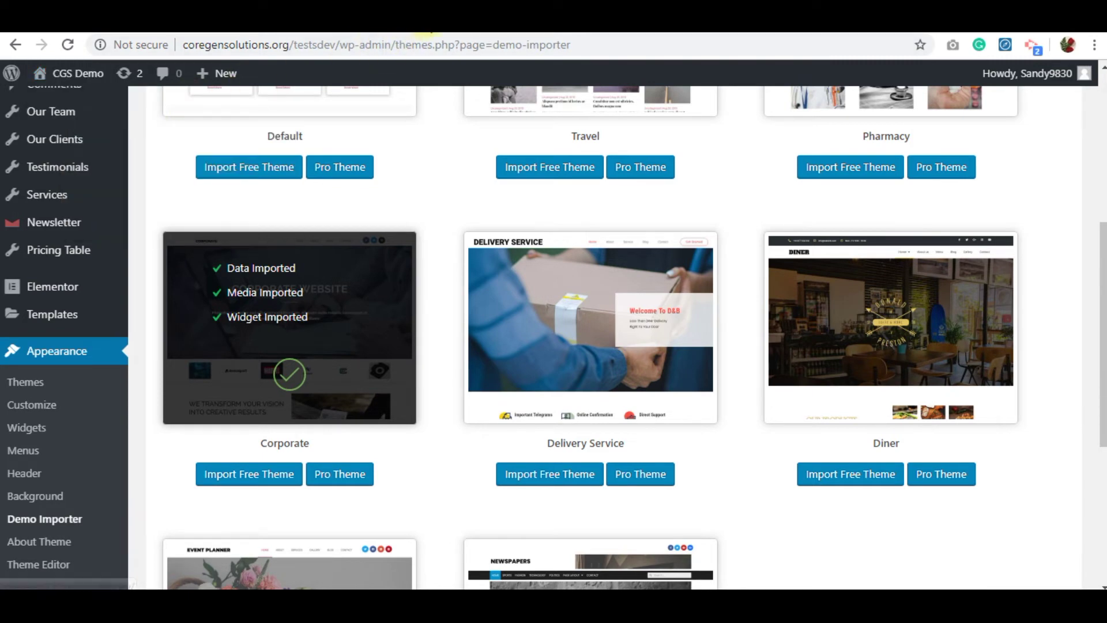
left_click(444, 15)
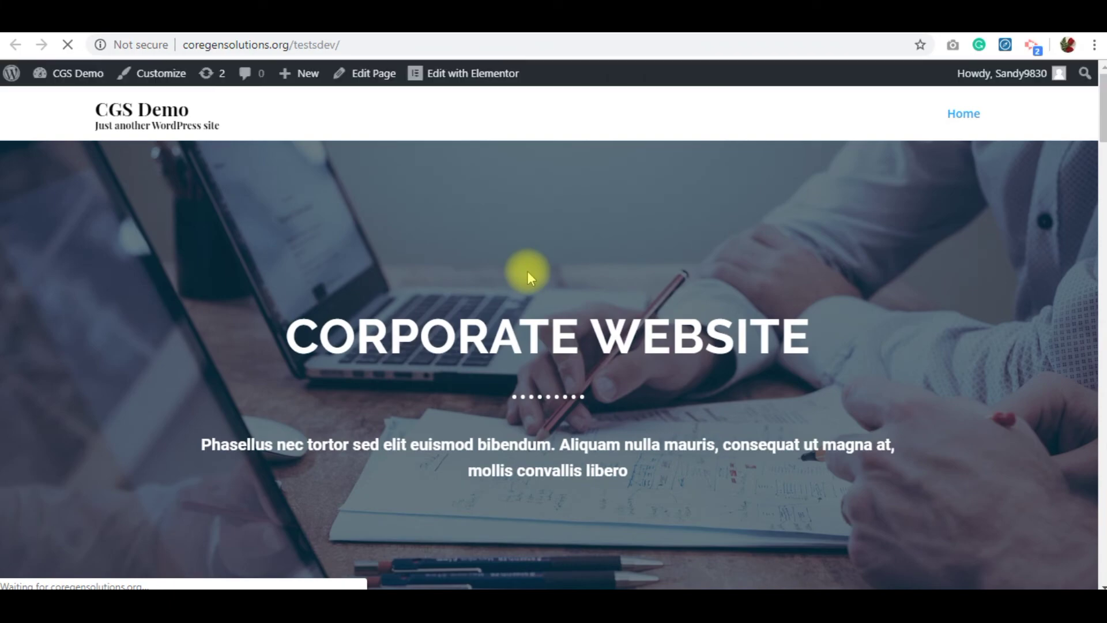
scroll(528, 276, "down", 15)
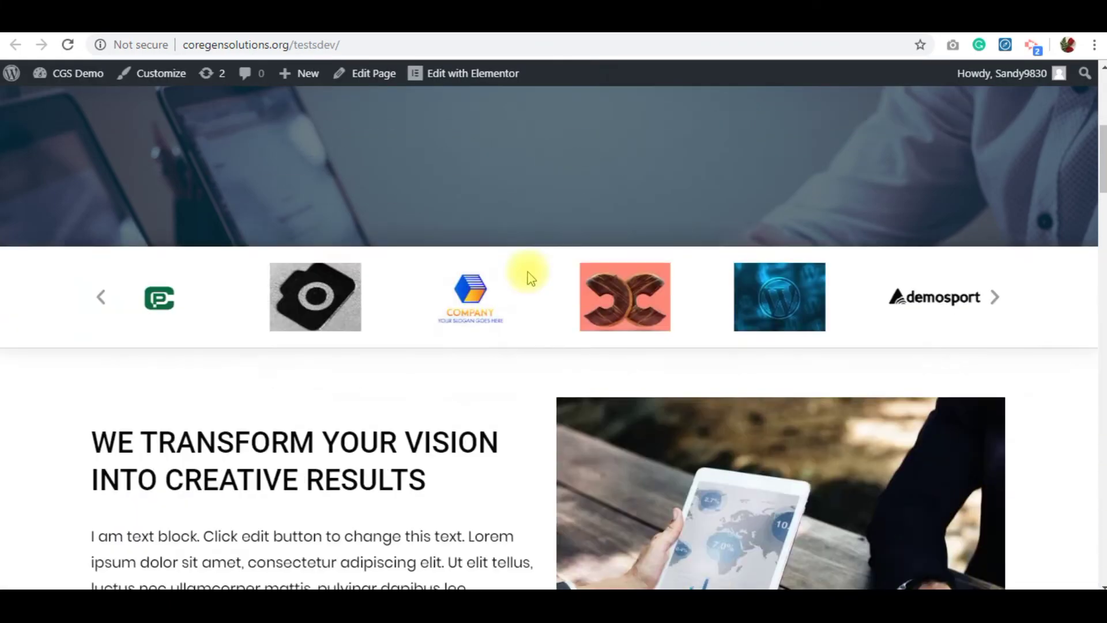
scroll(528, 272, "down", 20)
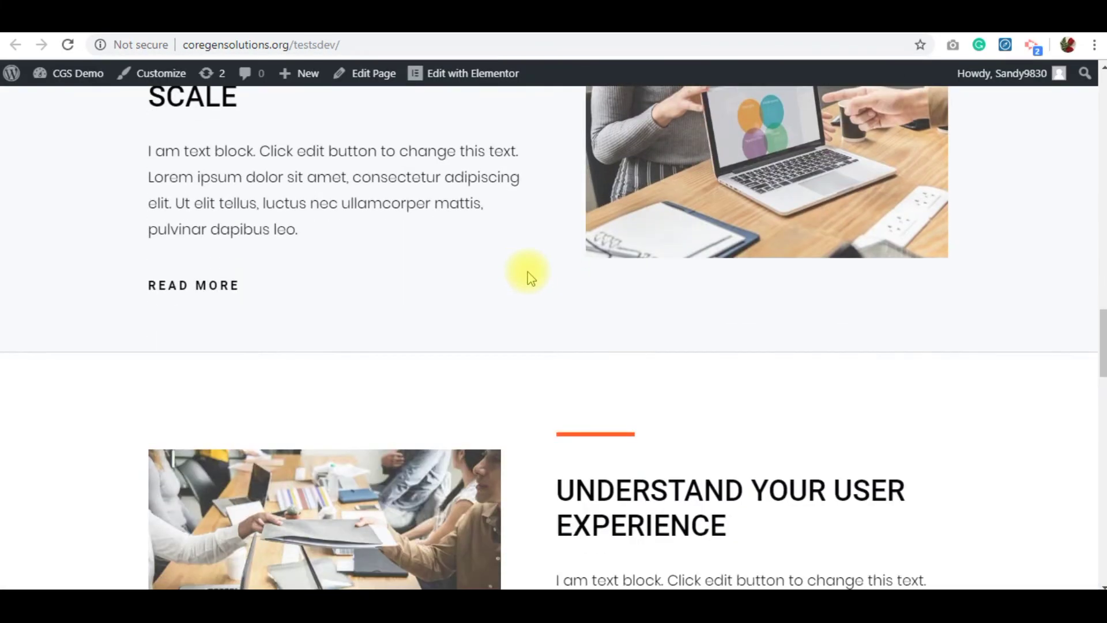
scroll(528, 274, "down", 12)
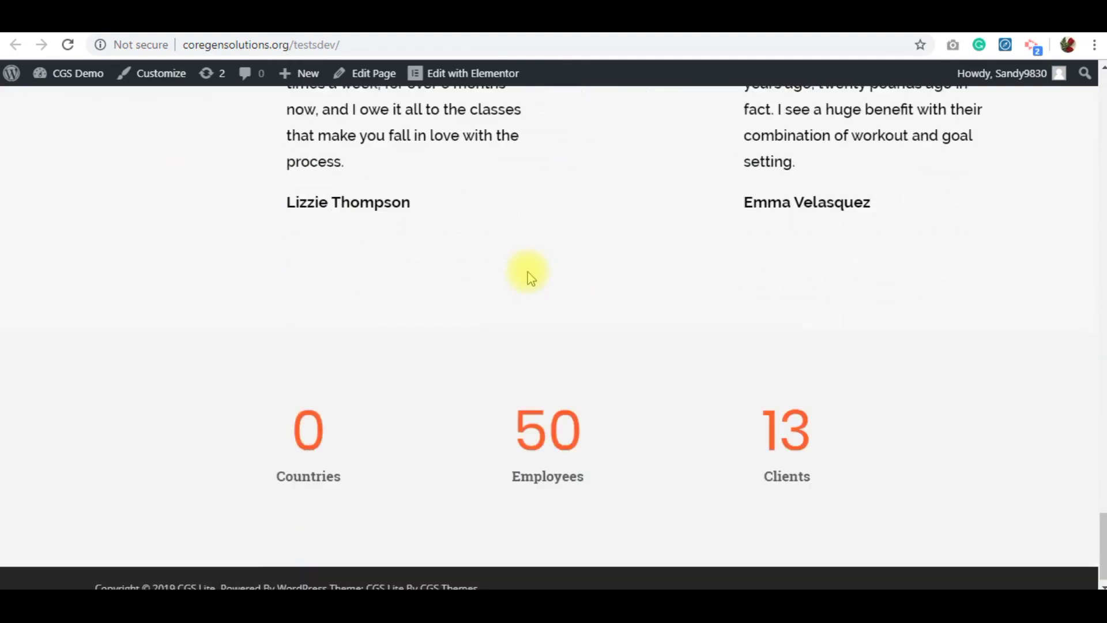
scroll(530, 276, "up", 20)
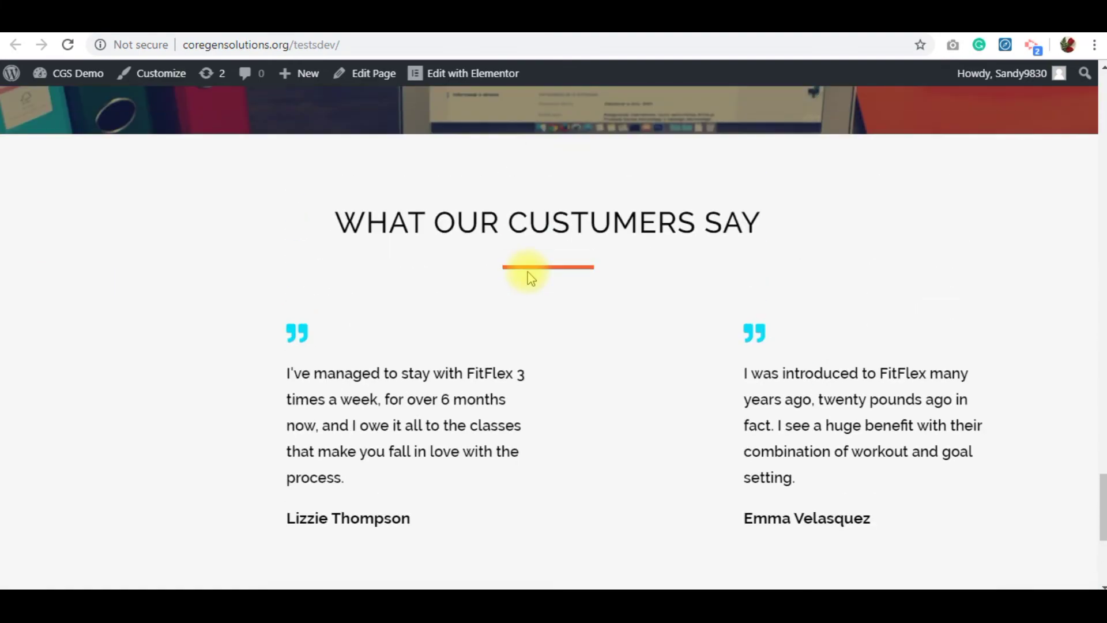
scroll(531, 276, "up", 15)
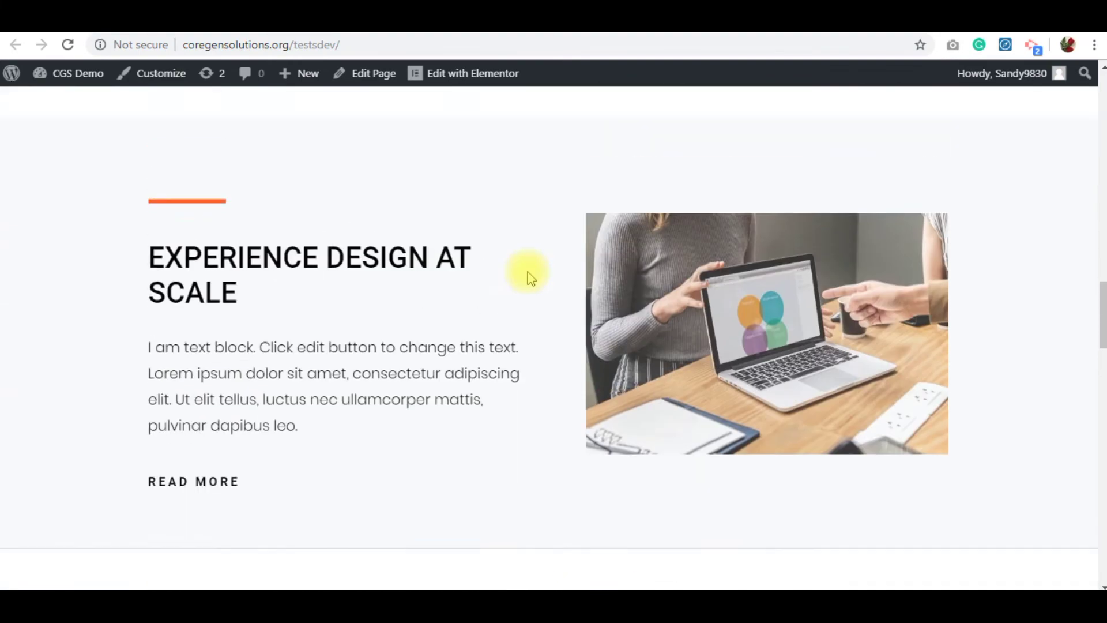
scroll(530, 276, "up", 15)
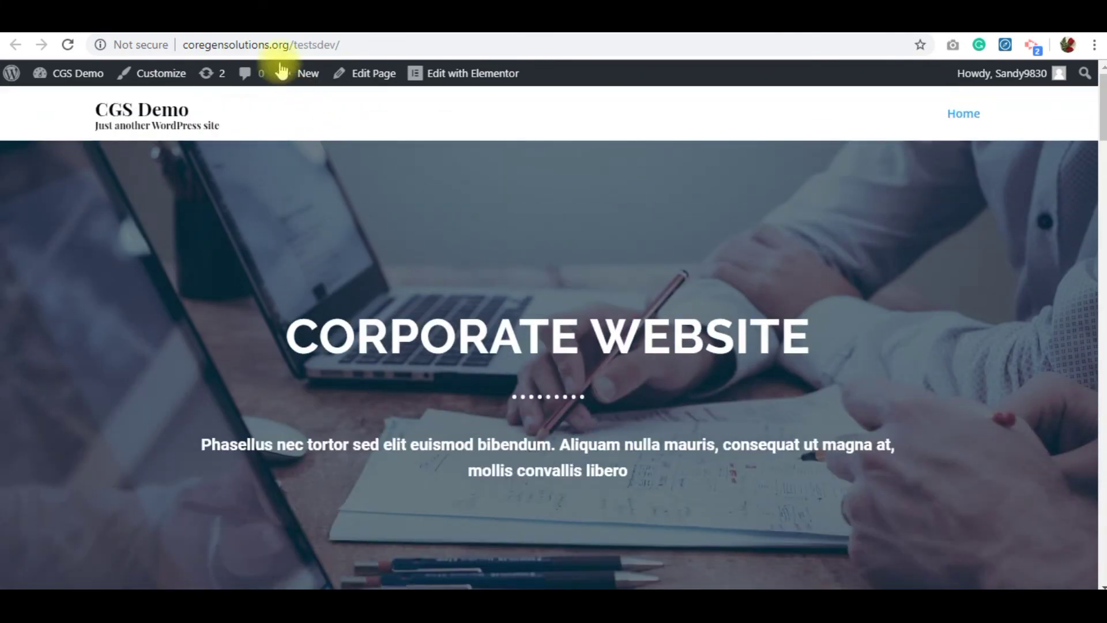
Return to the demo importer, visit the site again and examine the Corporate page's banner, logo, testimonial and counter sections
left_click(224, 28)
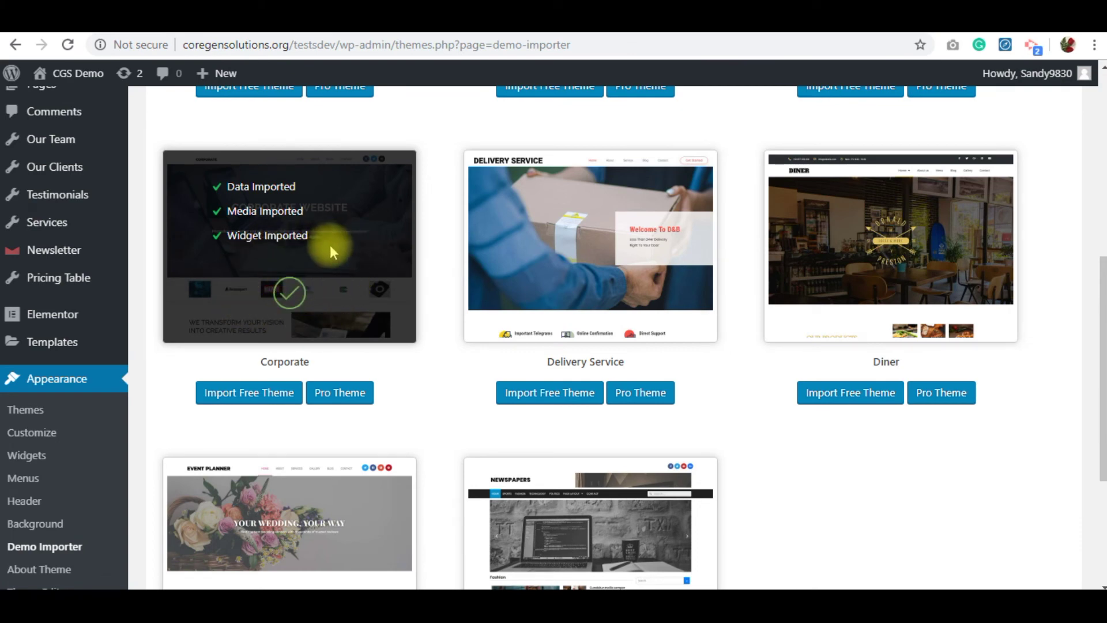
mouse_move(75, 73)
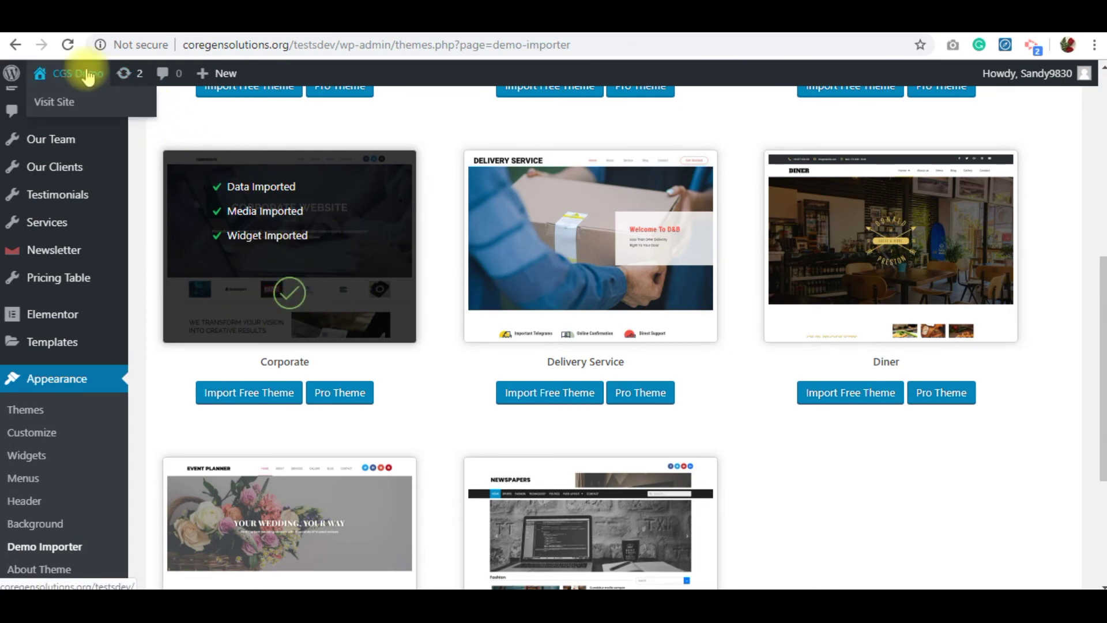
left_click(59, 104)
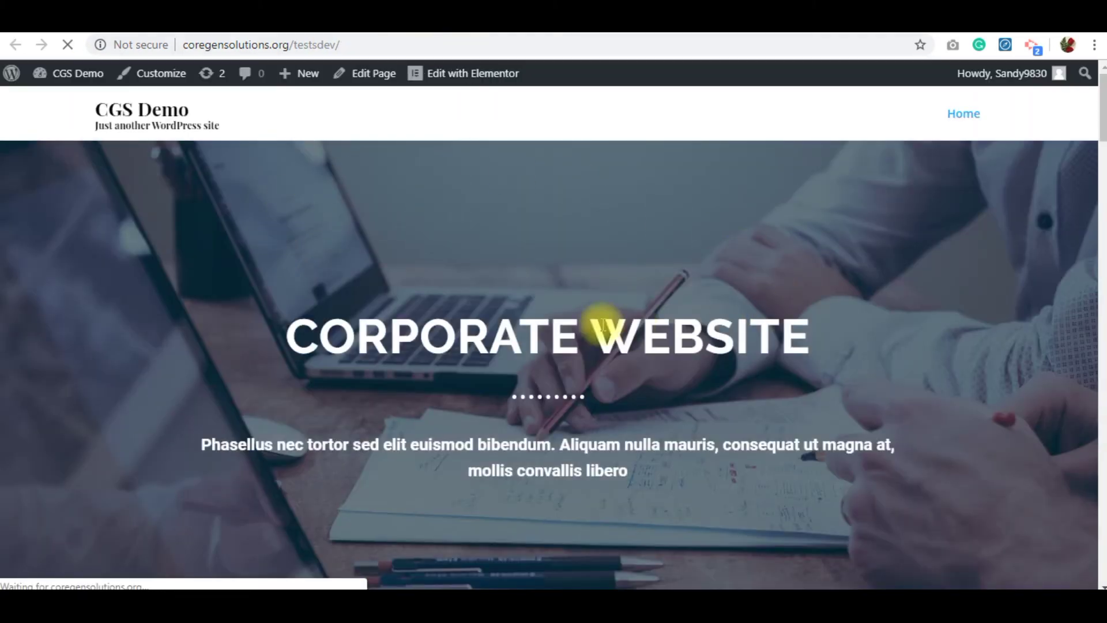
scroll(601, 326, "down", 14)
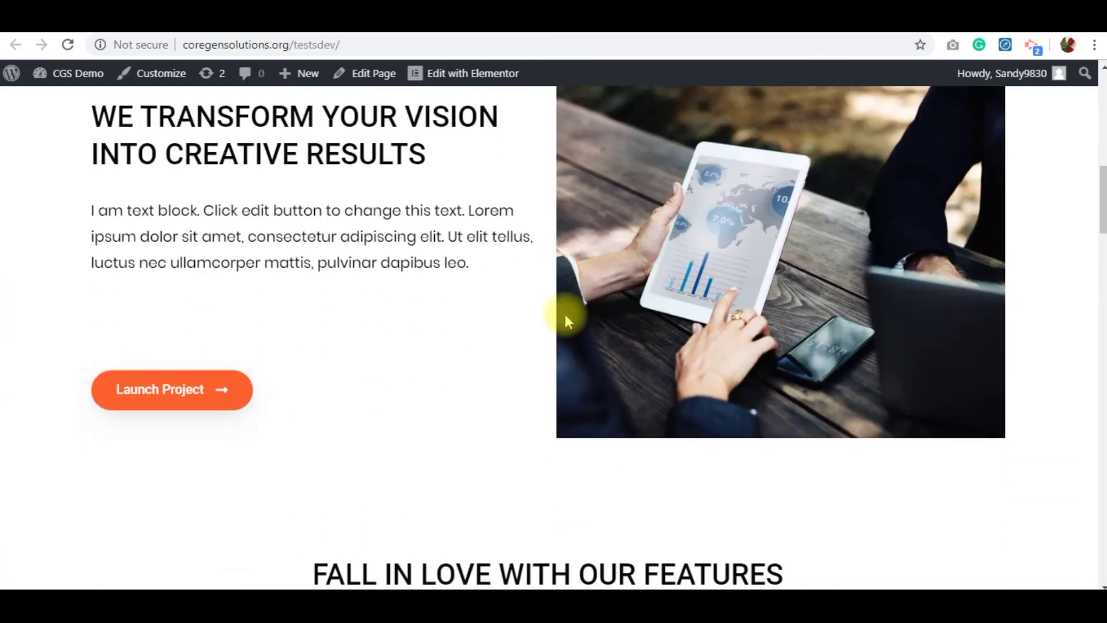
scroll(565, 317, "down", 20)
scroll(564, 320, "down", 20)
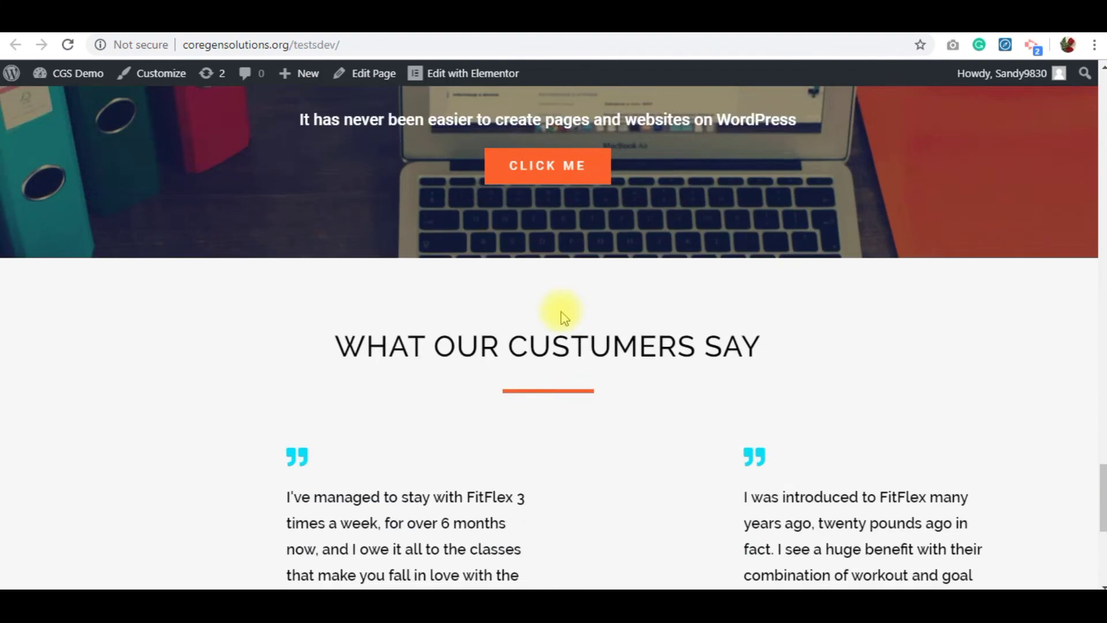
scroll(564, 317, "down", 8)
scroll(565, 317, "up", 2)
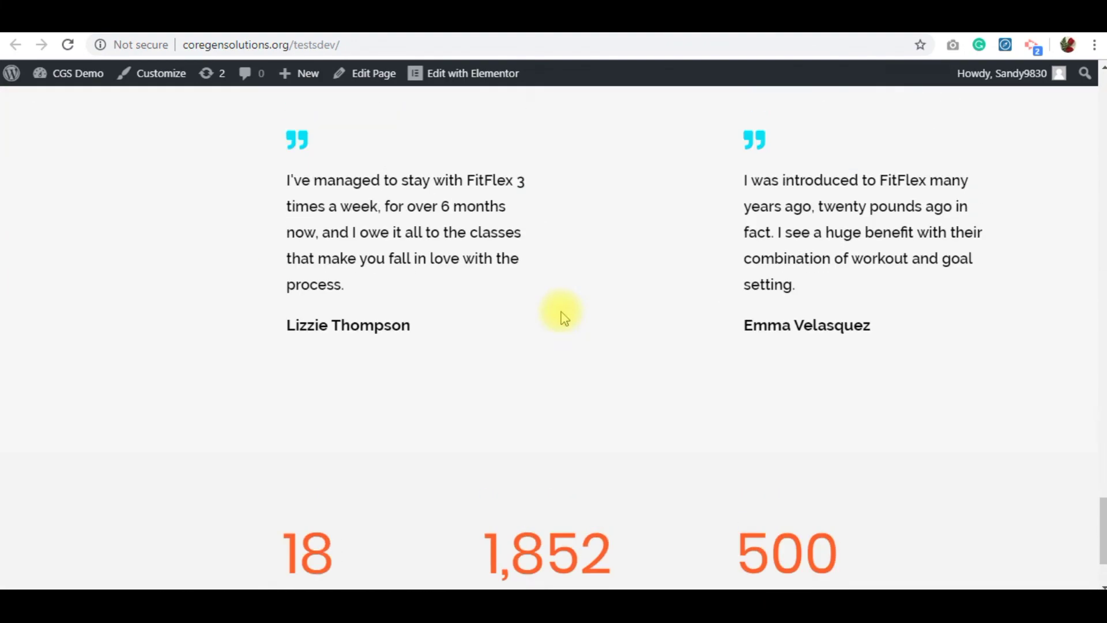
scroll(564, 311, "up", 20)
scroll(562, 307, "up", 20)
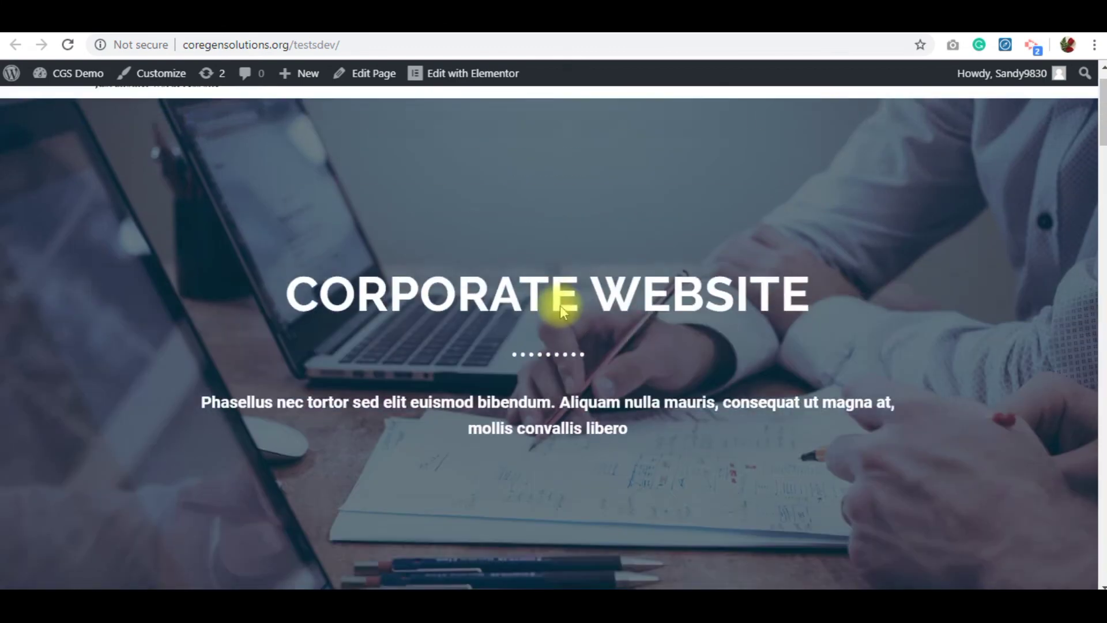
scroll(559, 306, "up", 1)
scroll(558, 303, "down", 10)
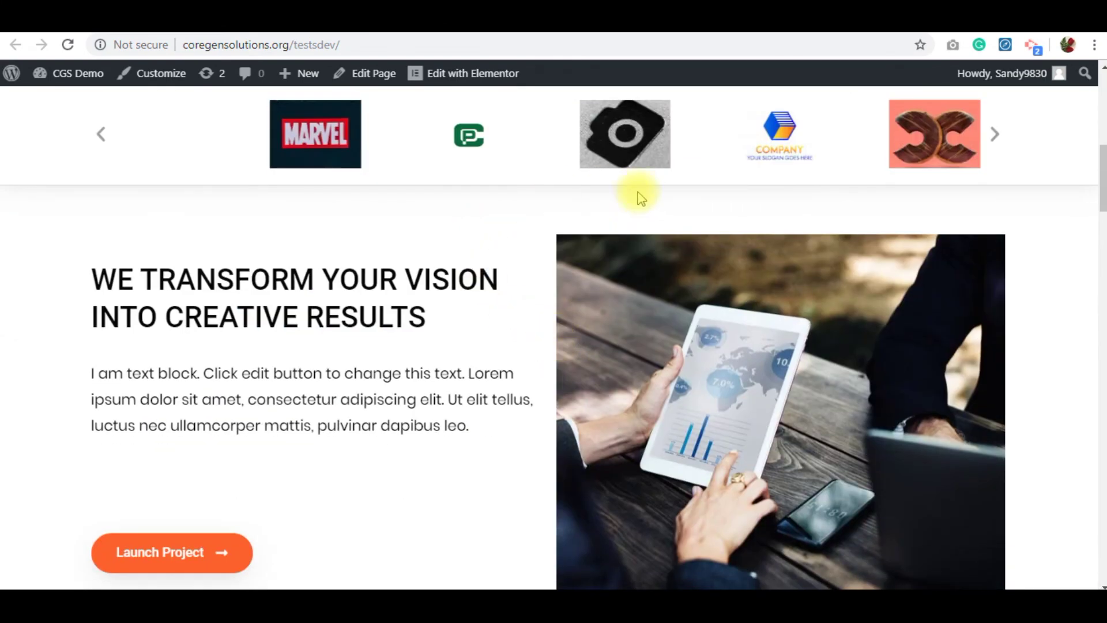
Open the home page in the Elementor editor and start editing the "Corporate Website" banner heading
left_click(480, 73)
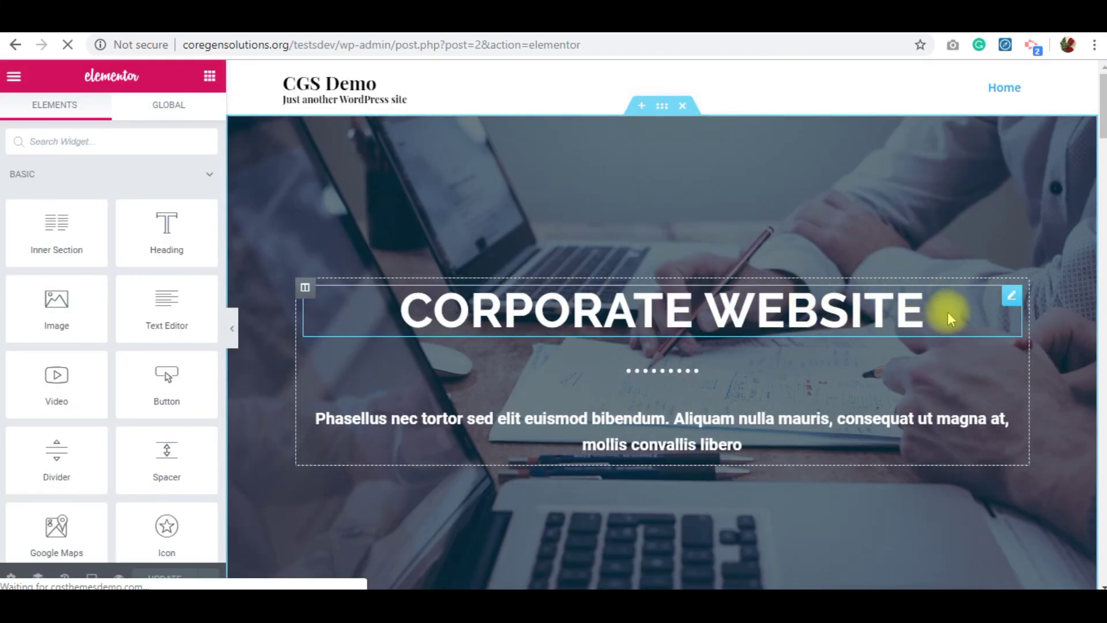
left_click(947, 311)
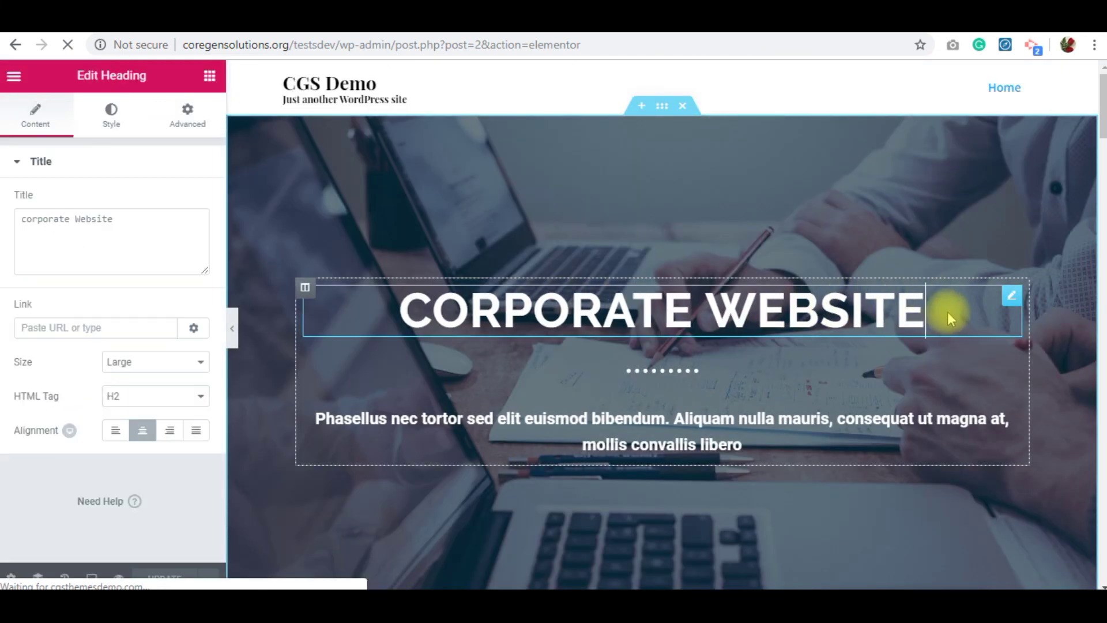
Try appending "Test" to the banner heading, and delete the added text
type("Test")
key("BackSpace")
key("BackSpace")
key("BackSpace")
key("BackSpace")
key("BackSpace")
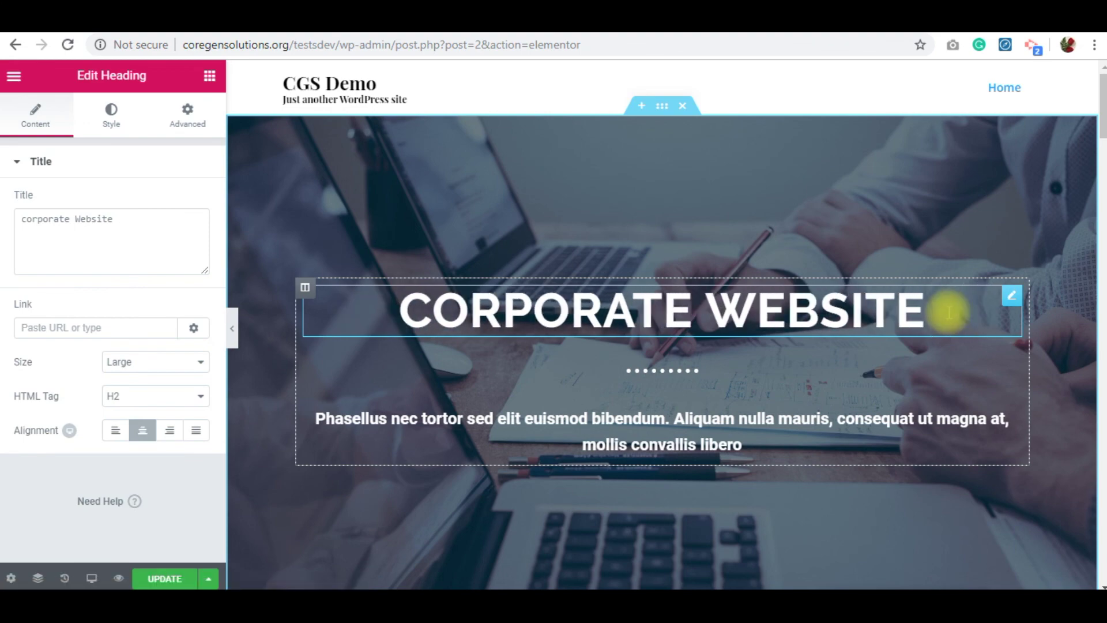
Open the settings of the logo image carousel below the banner
scroll(909, 308, "down", 8)
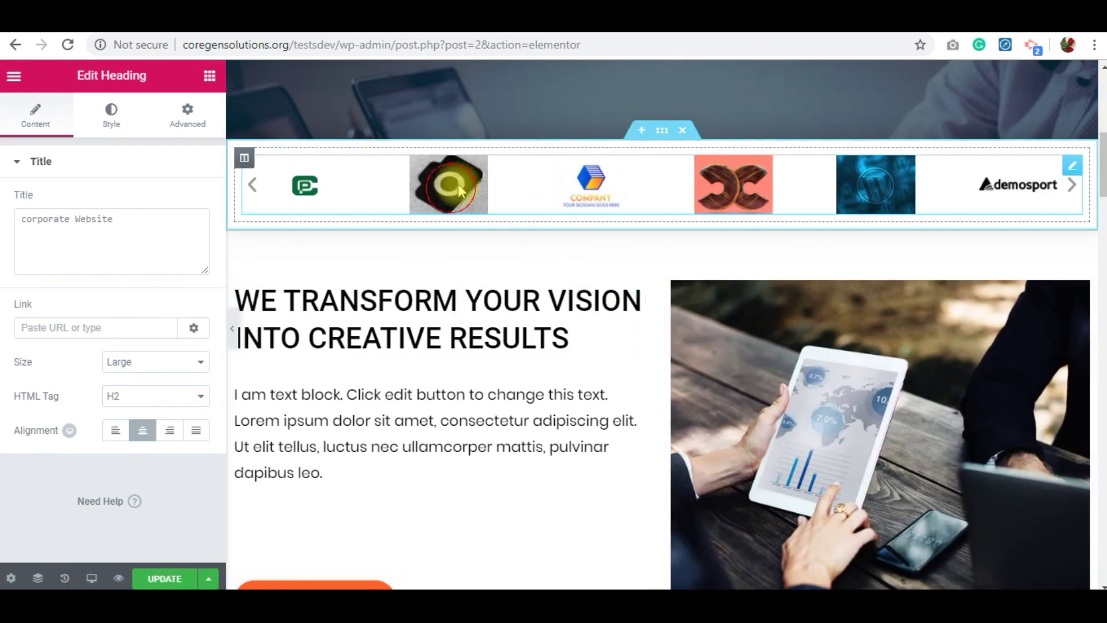
left_click(458, 185)
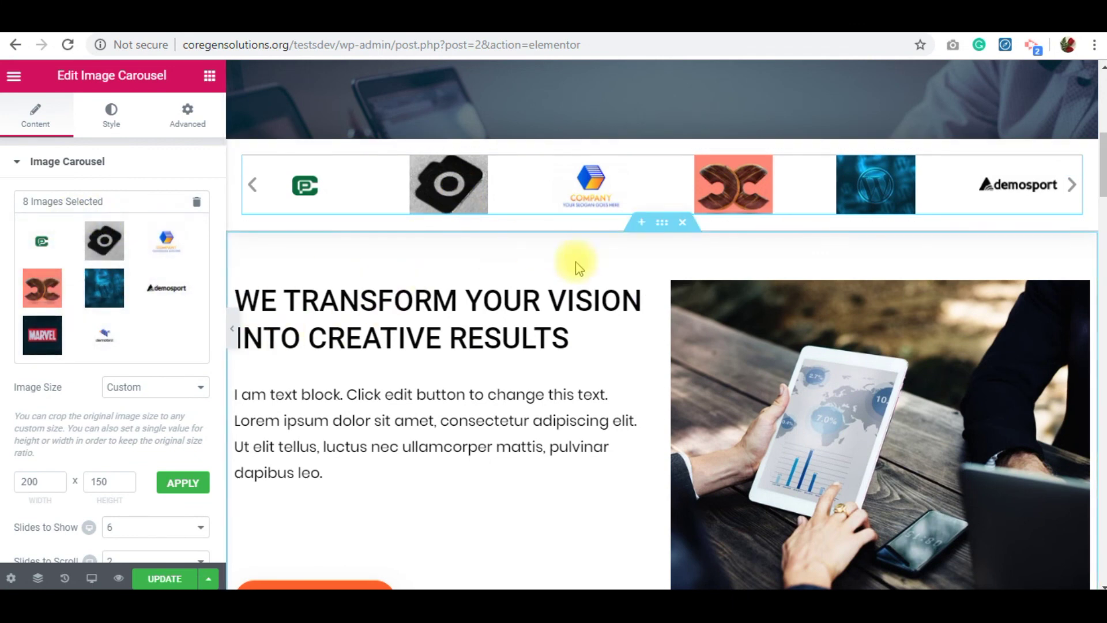